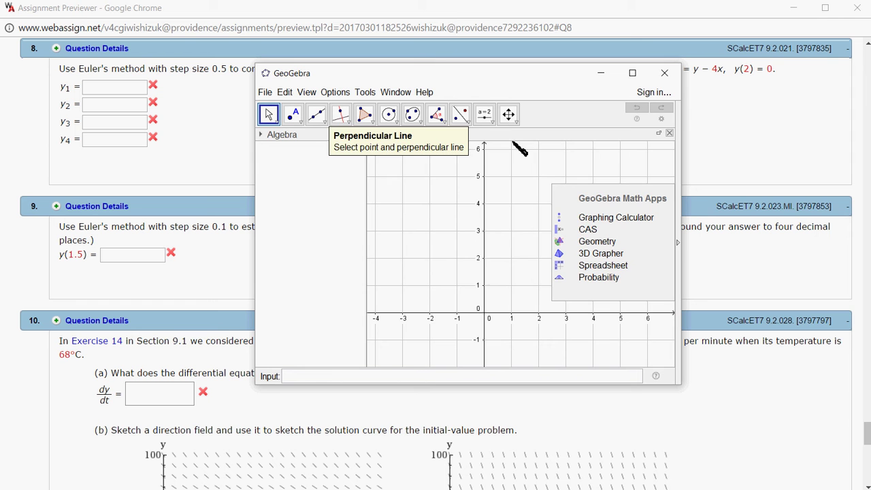
Hide the Graphics view and define the function F(x,y) = y − 4x.
click(669, 134)
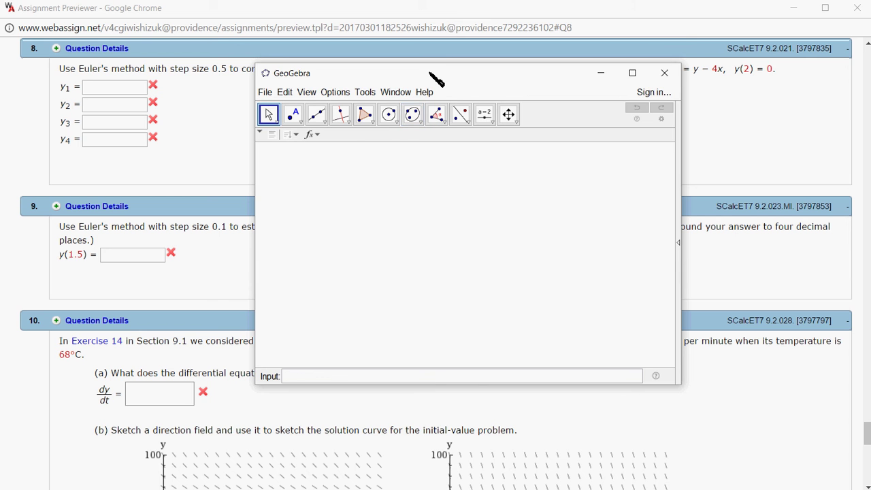
drag(430, 74, 430, 88)
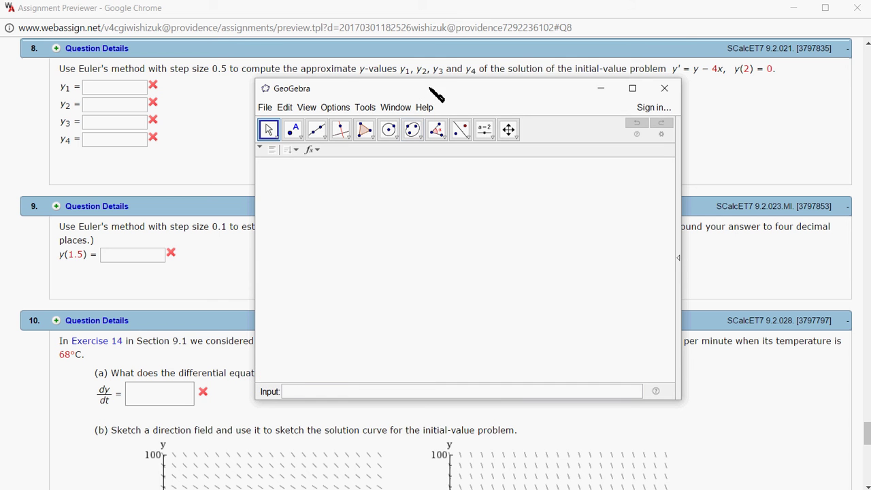
click(339, 392)
text(F(x,)
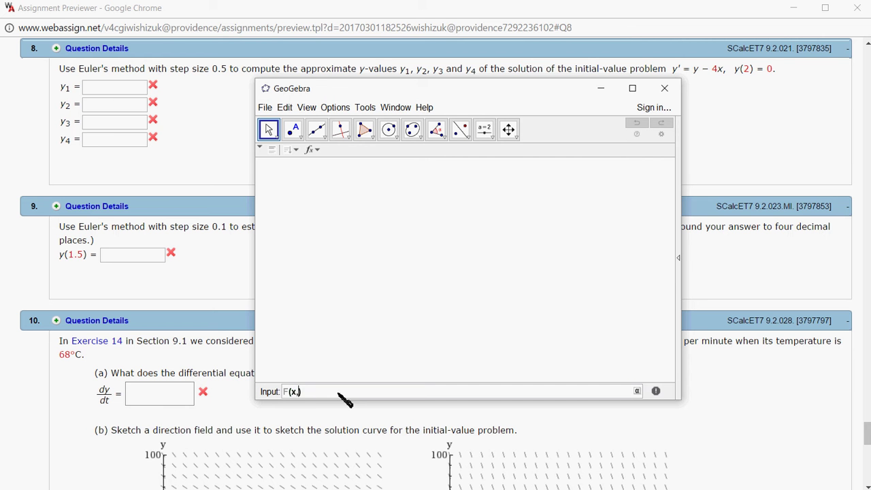
text(y)=)
text(y-4x)
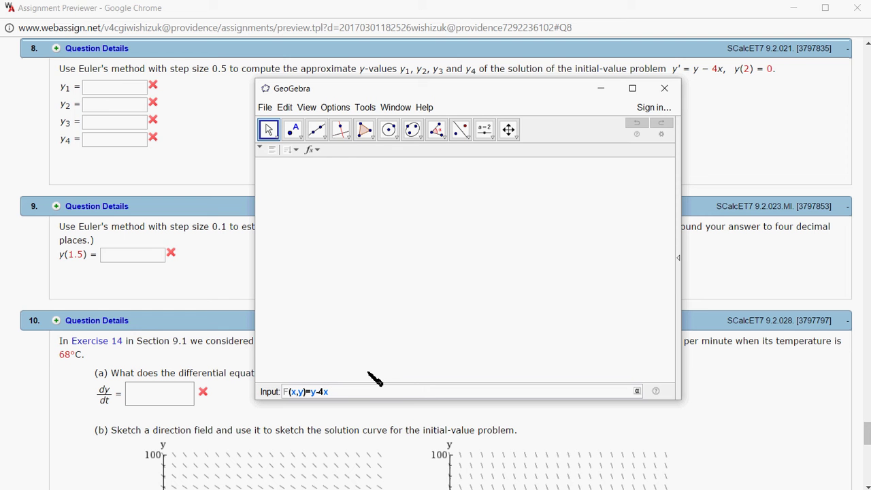
key(Return)
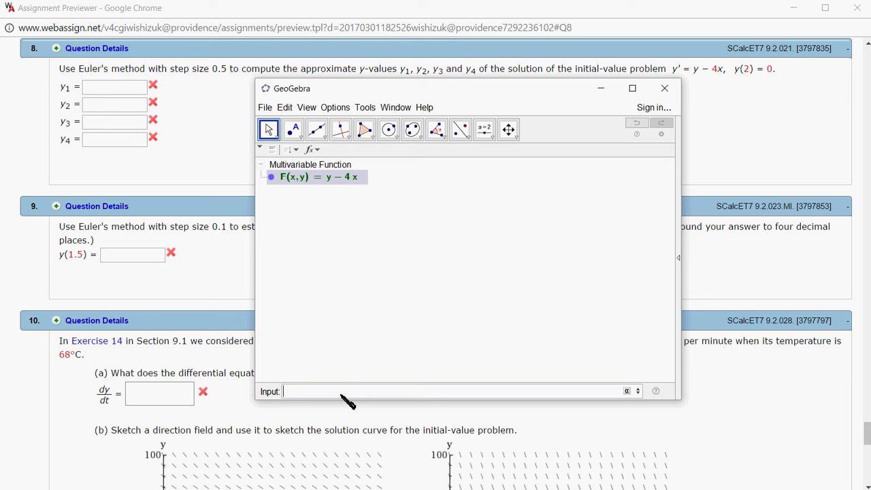
Set step size h = 0.5 and starting values x_0 = 2, y_0 = 0.
text(h=0.5)
key(Return)
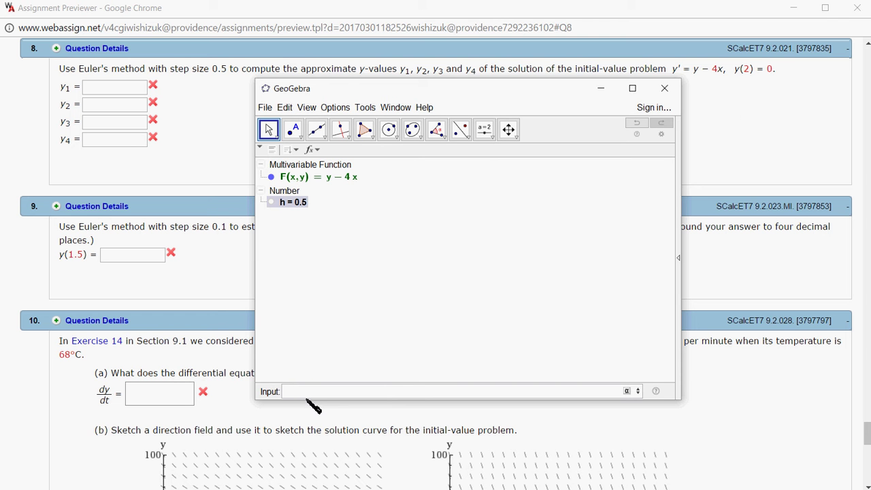
text(x_0=2)
key(Return)
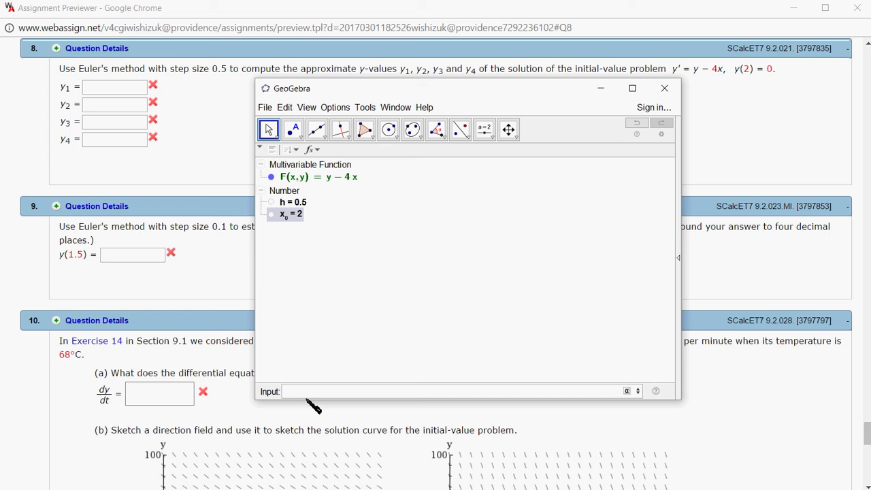
text(y_0=0)
key(Return)
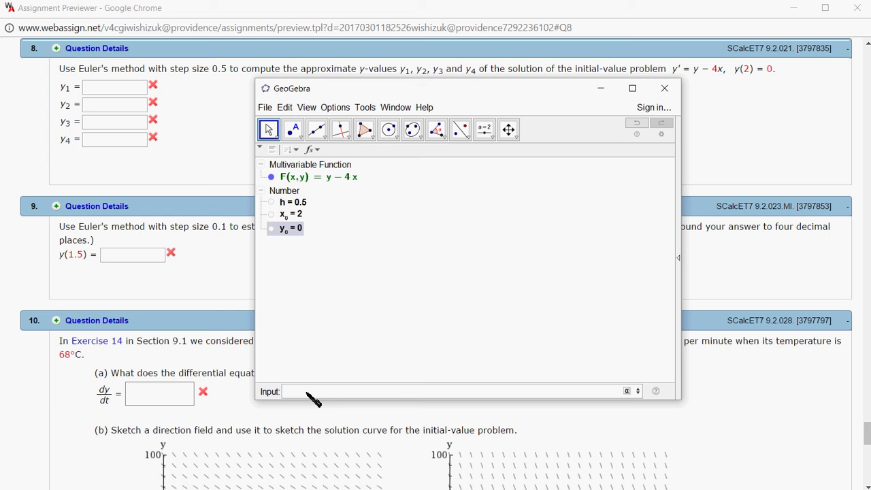
Define x_1 = x_0 + h and x_2 = x_1 + h, correcting the mistyped '+' to '='.
text(x_1+x_0+h)
key(Return)
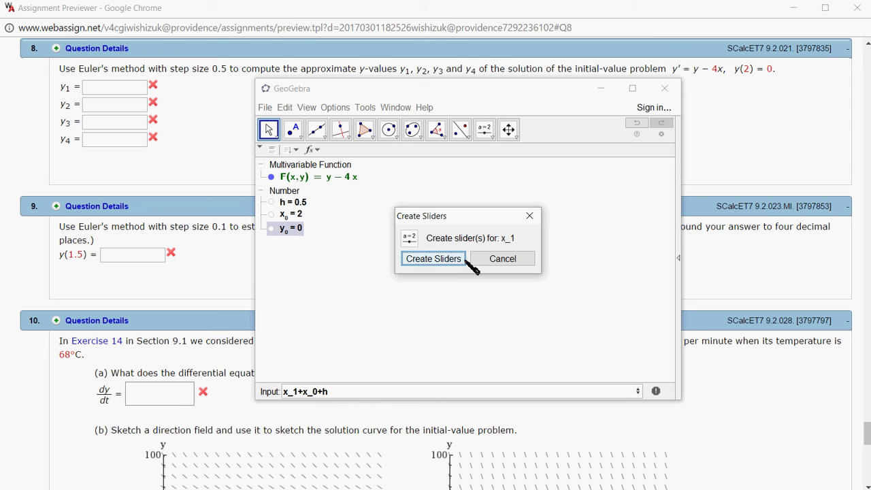
click(488, 259)
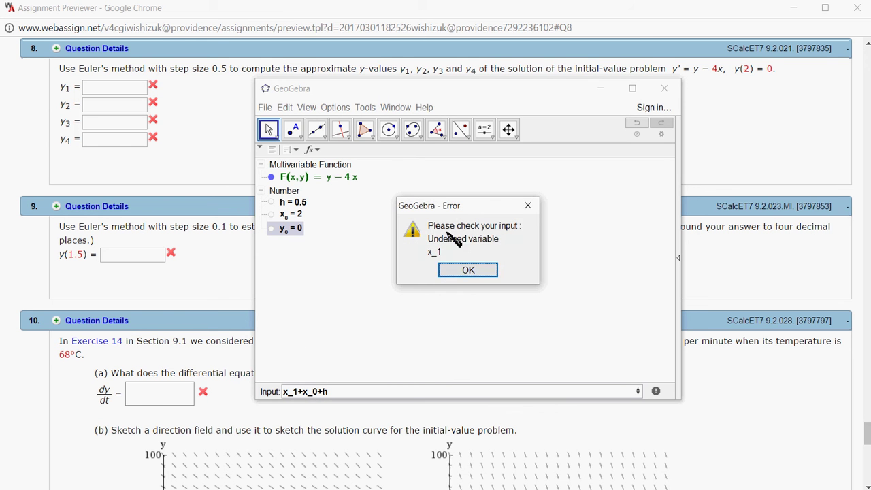
click(467, 270)
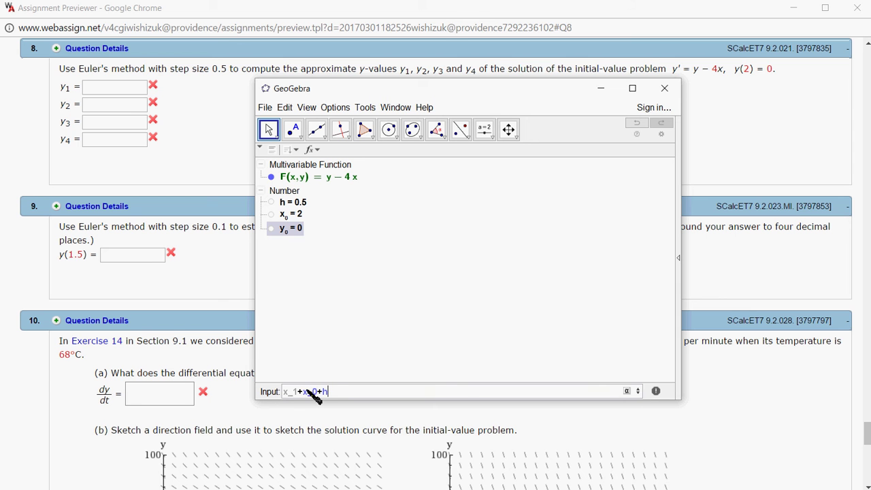
key(BackSpace)
text(=)
key(Return)
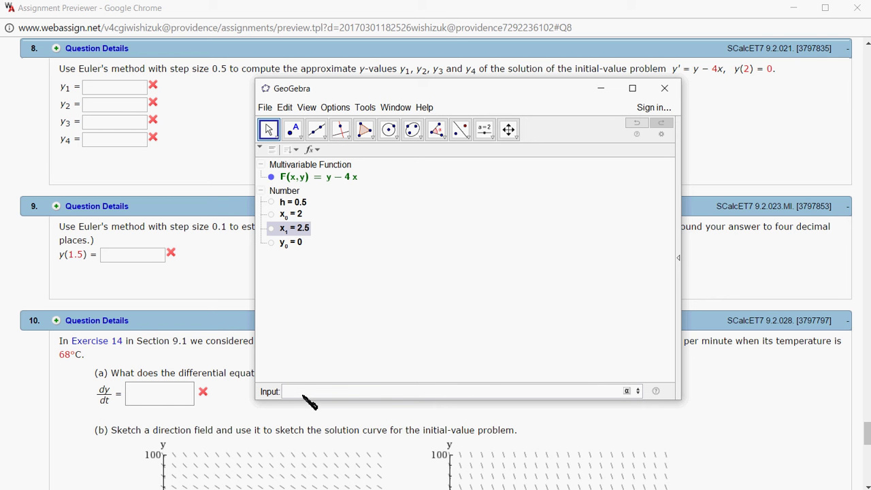
text(x_2=x_1+h)
key(Return)
Define x_3 = x_2 + h and x_4 = x_3 + h, giving 3.5 and 4.
text(x)
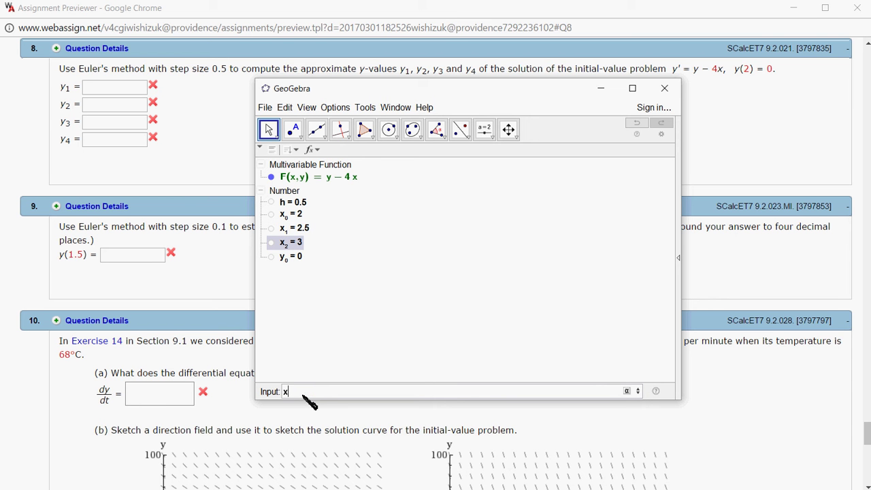
text(_3=x_2)
text(+h)
key(Return)
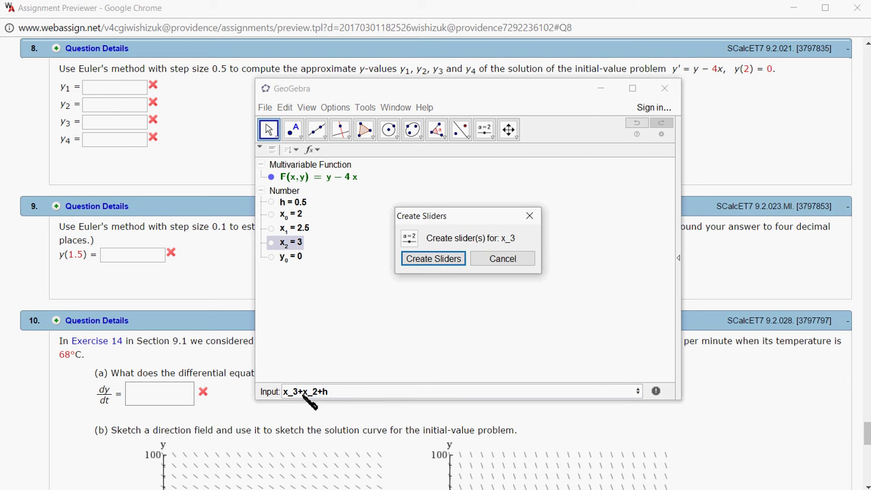
click(501, 259)
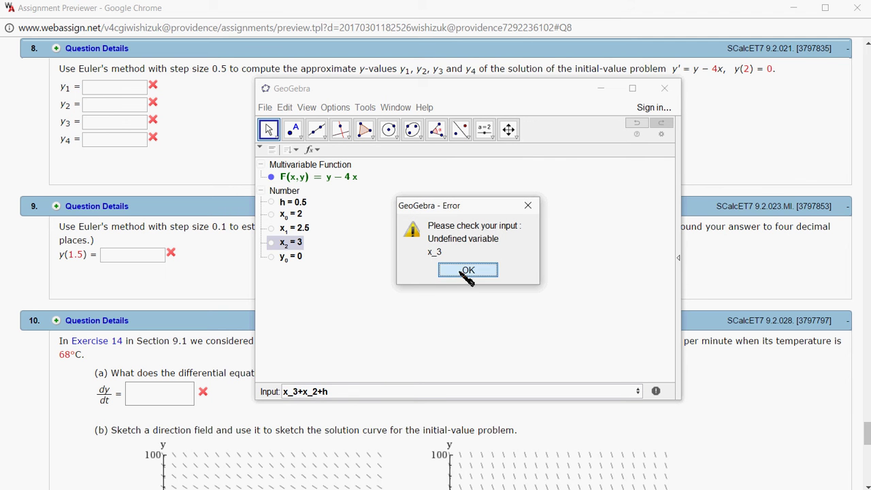
click(468, 271)
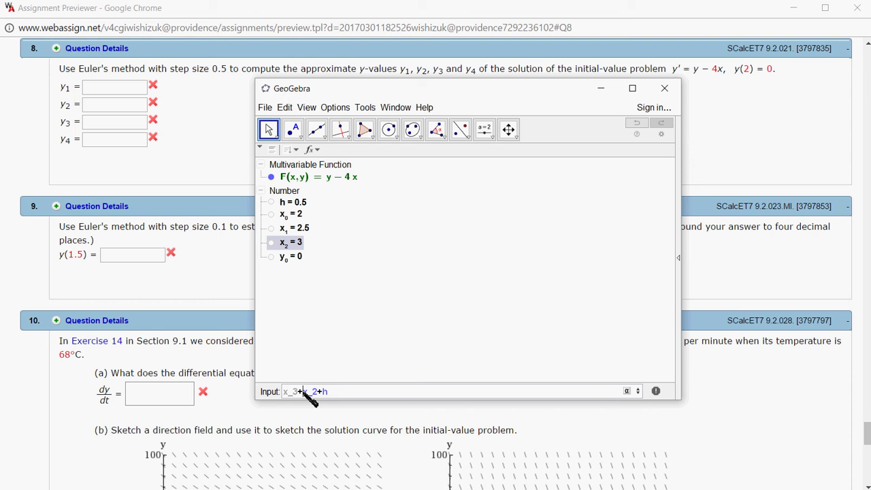
key(Return)
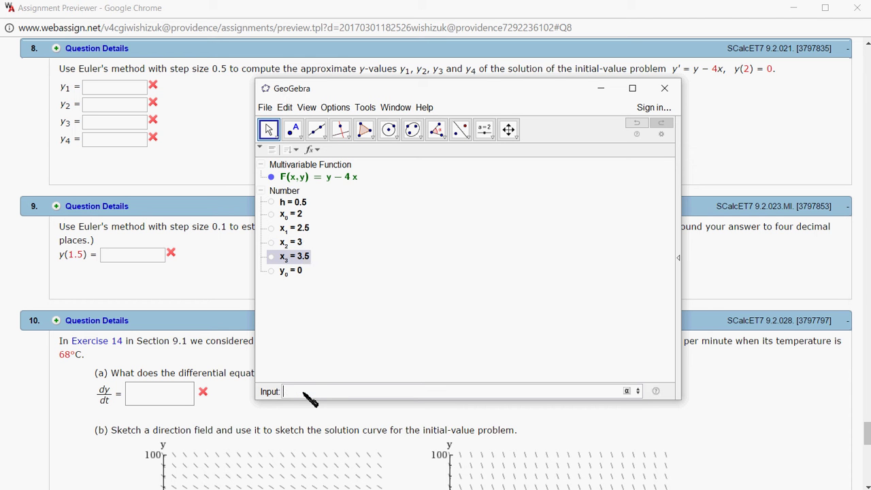
text(x_4=x_3+h)
key(Return)
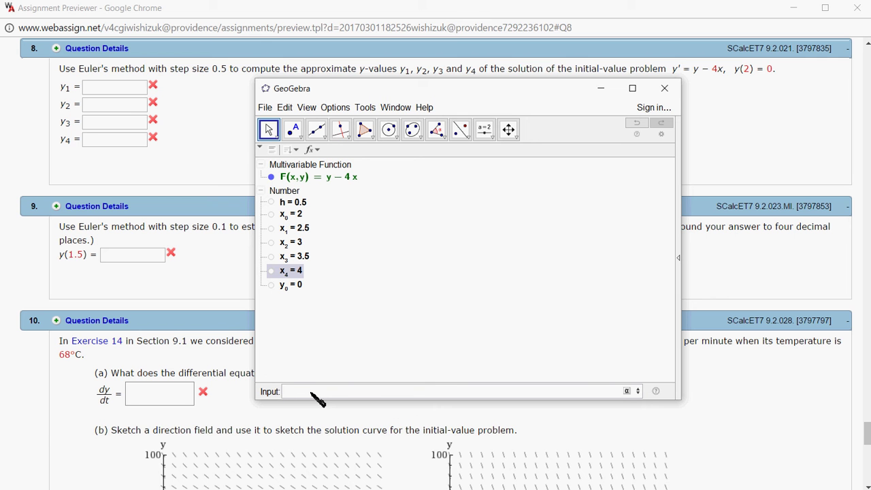
Compute y_1 = y_0 + h·F(x_0,y_0) and y_2 likewise, giving -4 and -11.
text(y_1=y_0+h*F(x_0,y_0)
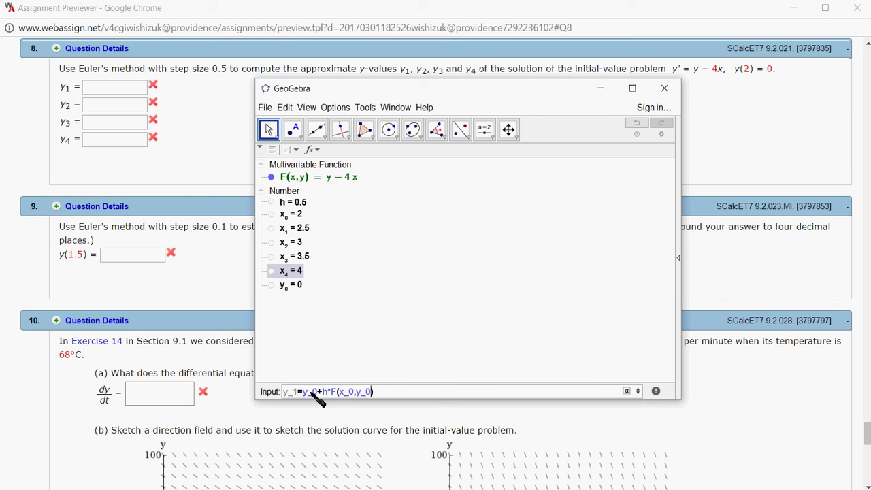
key(Return)
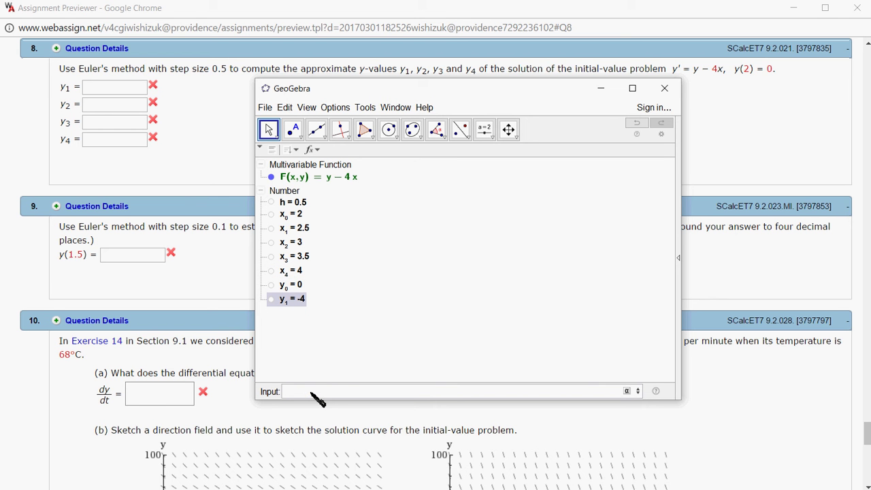
text(y_2)
text(=)
text(y_1)
text(+h*)
text(F())
text(x_1,)
text(y_1)
key(Return)
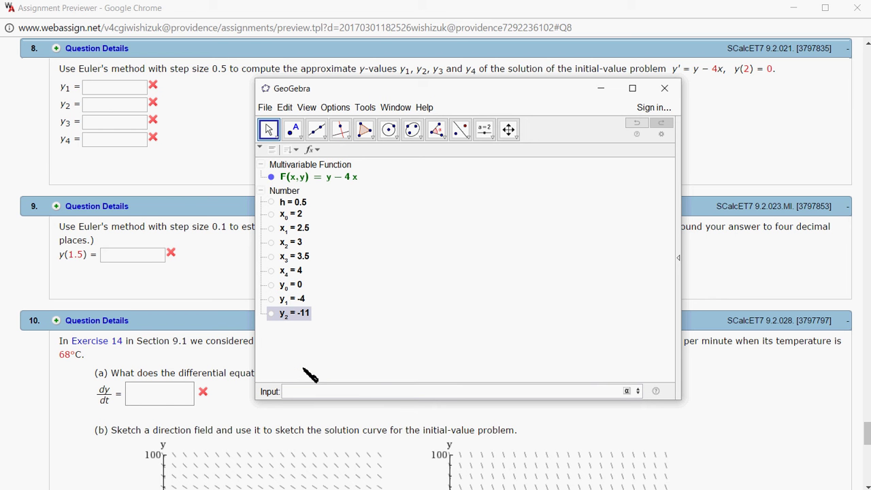
Compute y_3 and y_4 with the same Euler step, giving -22.5 and -40.75.
text(y_3=y_2+h*)
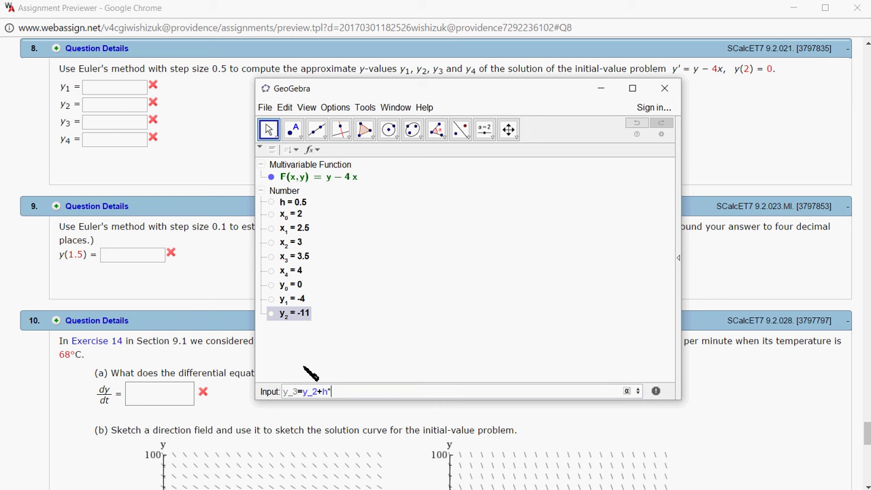
text(F(x_2,y_2)
key(Return)
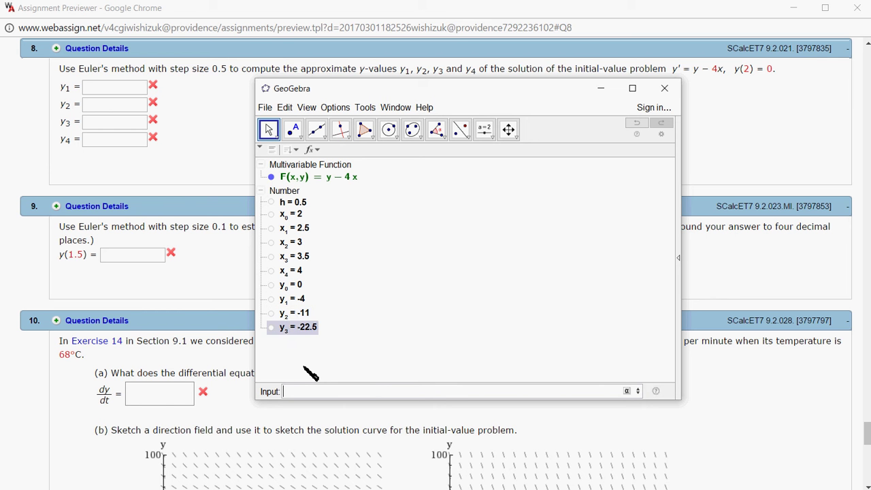
text(y_)
text(=)
text(y_3+)
text(h*)
text(F())
text(x_3,)
text(y_3)
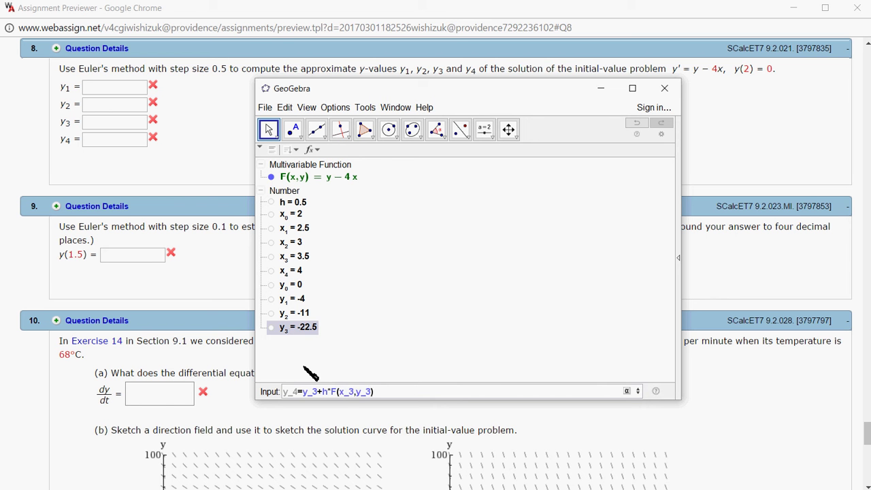
key(Return)
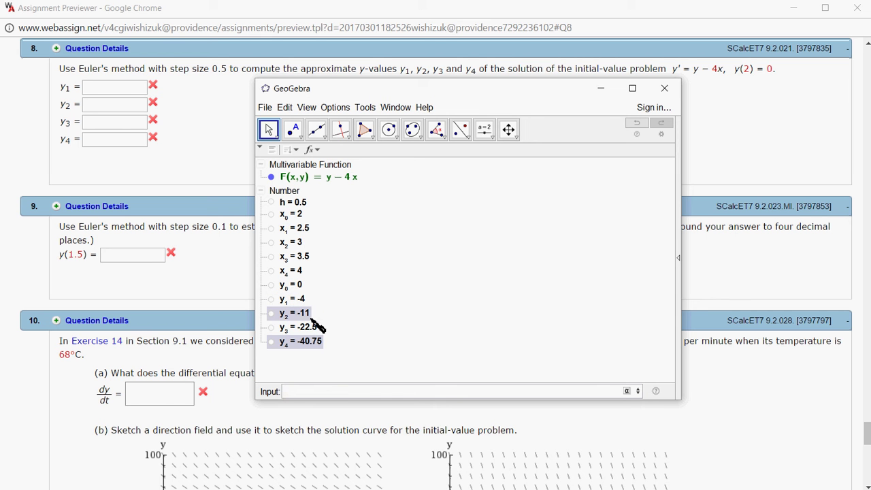
mouse_move(315, 328)
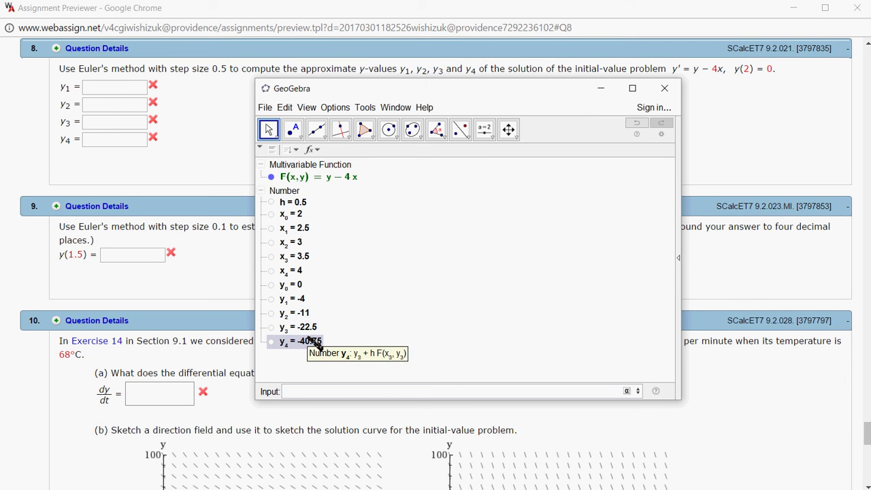
mouse_move(313, 351)
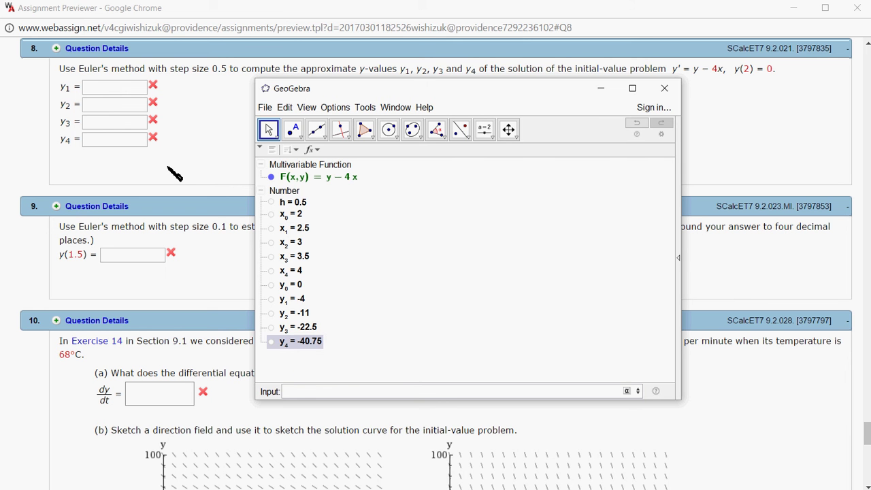
Enter -4, -11, -22.5 and -40.75 into question 8's y1–y4 boxes, checking GeoGebra.
click(122, 90)
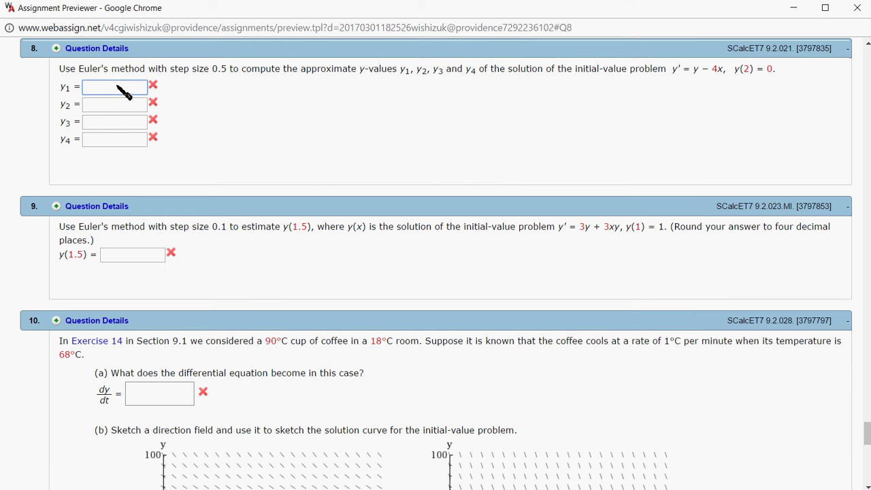
text(-4)
click(109, 107)
text(-11)
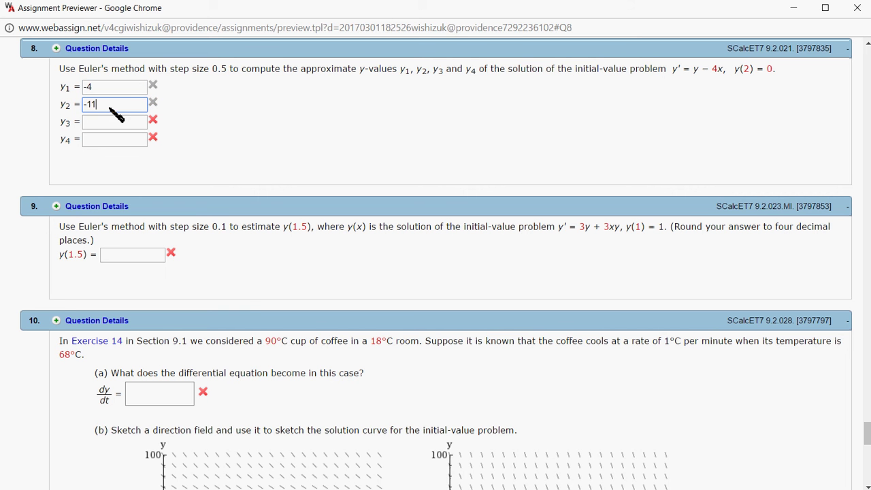
key(alt+Tab)
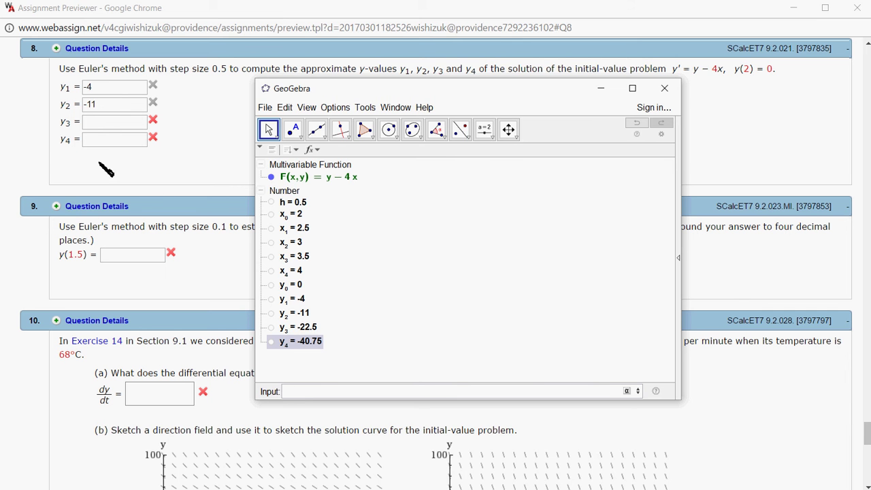
click(96, 126)
text(-)
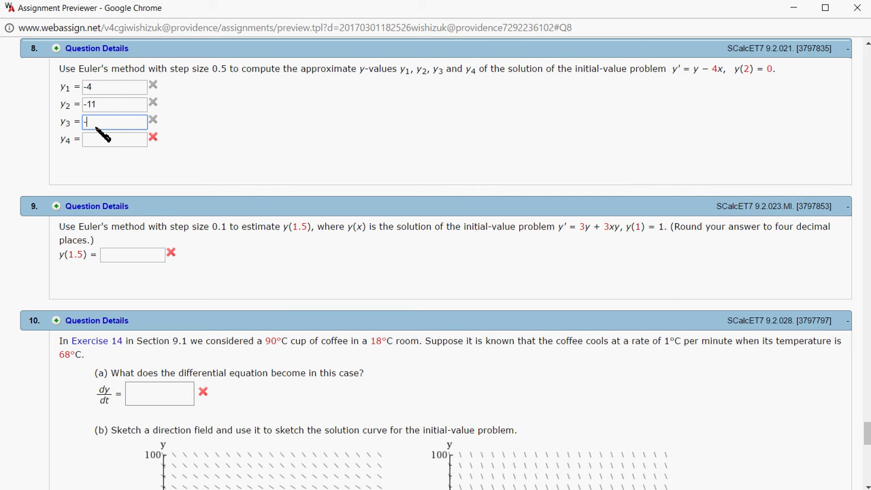
text(22.5)
click(96, 143)
text(-)
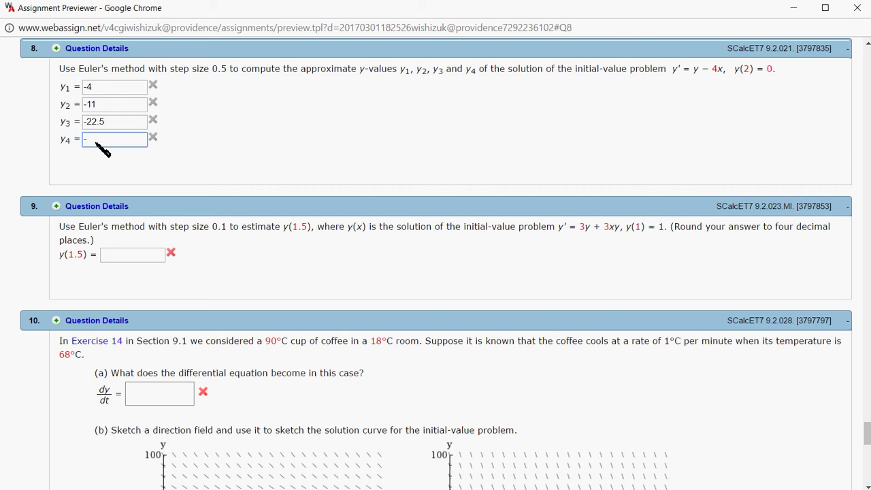
text(40.75)
Submit the WebAssign answers for grading and return to the GeoGebra window.
scroll(274, 145, down, 2)
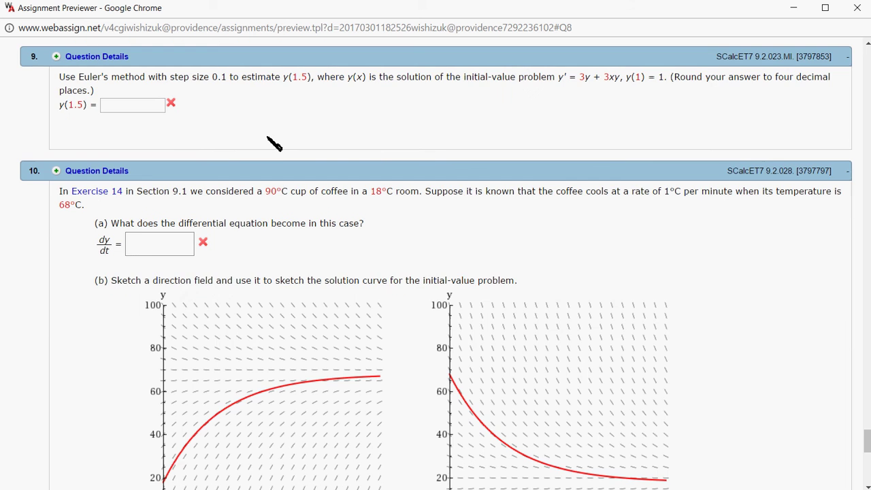
scroll(275, 145, down, 8)
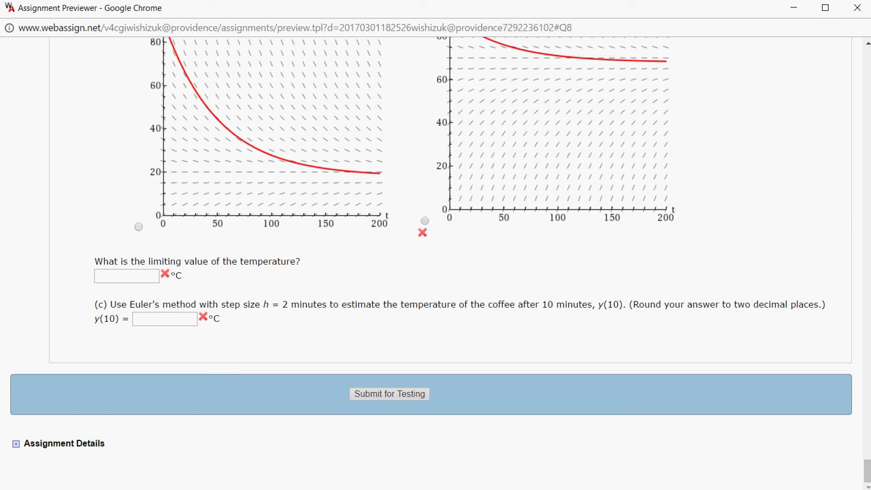
click(396, 397)
mouse_move(107, 489)
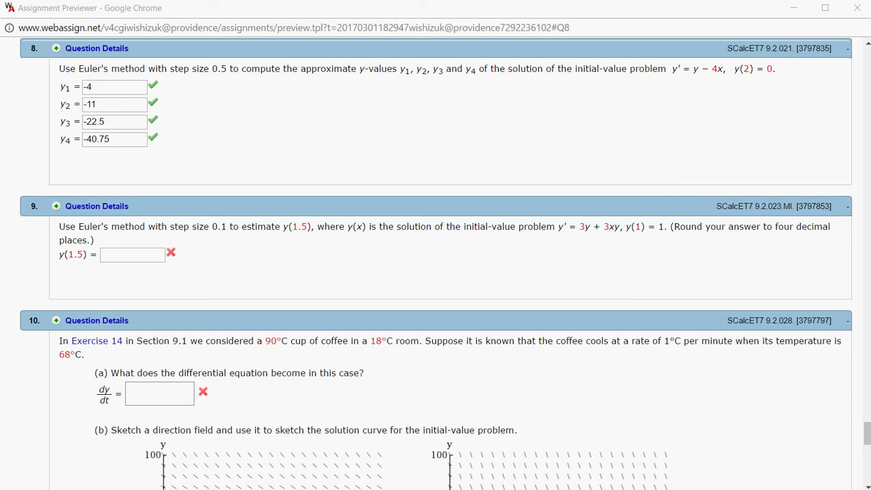
key(alt+Tab)
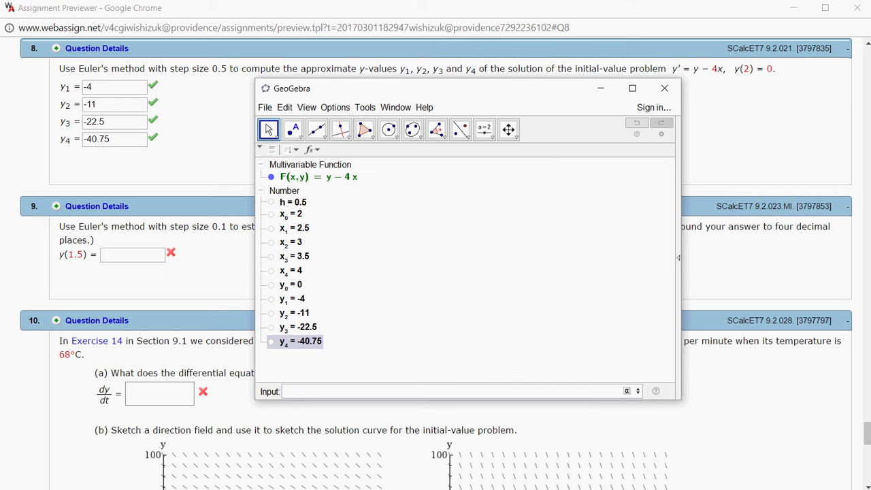